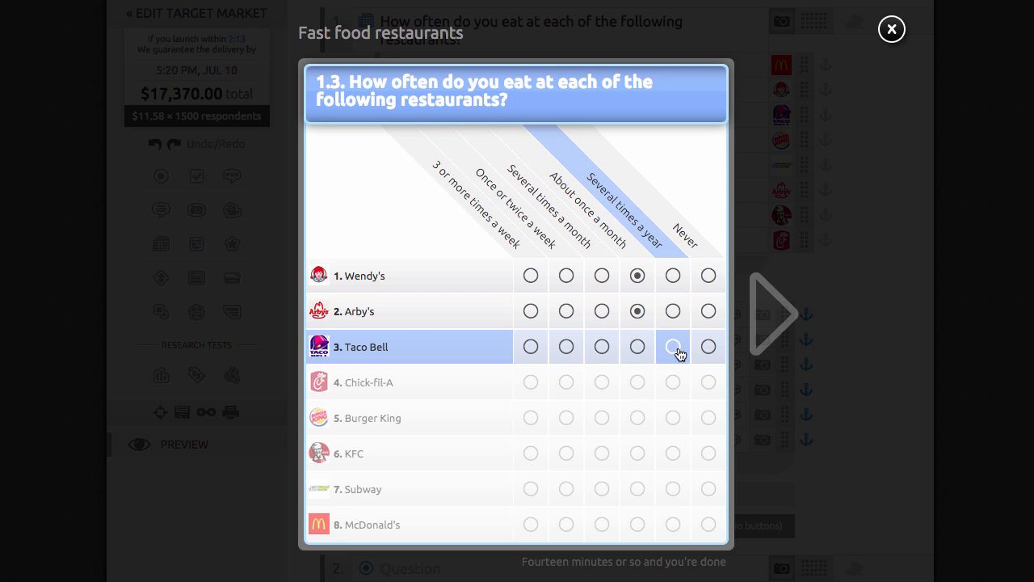
In the preview, answer "About once a month" for Taco Bell and Chick-fil-A, "Several times a month" for Arby's and "Several times a year" for Wendy's
{"action": "left_click", "coordinate": [637, 348]}
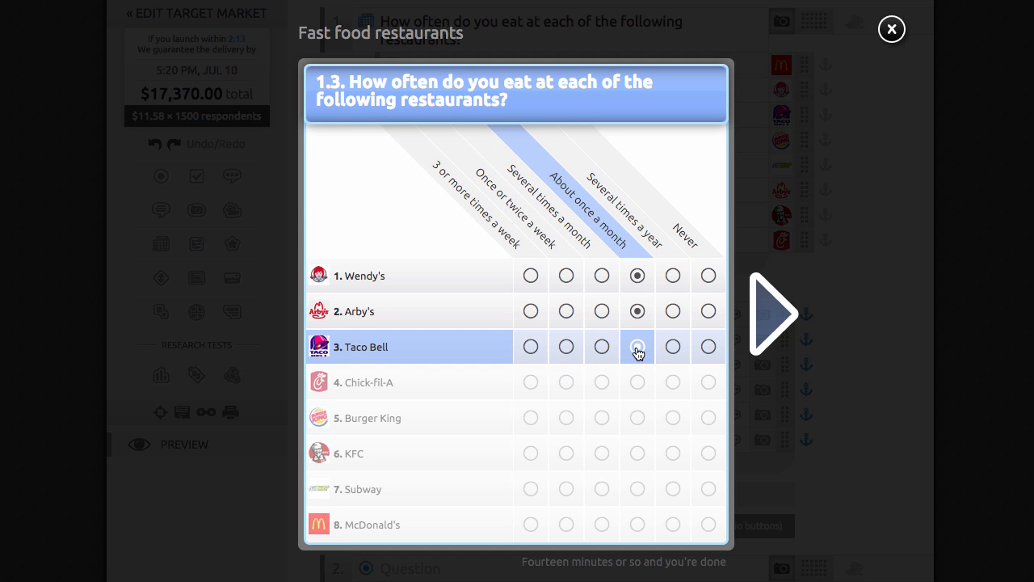
{"action": "left_click", "coordinate": [602, 314]}
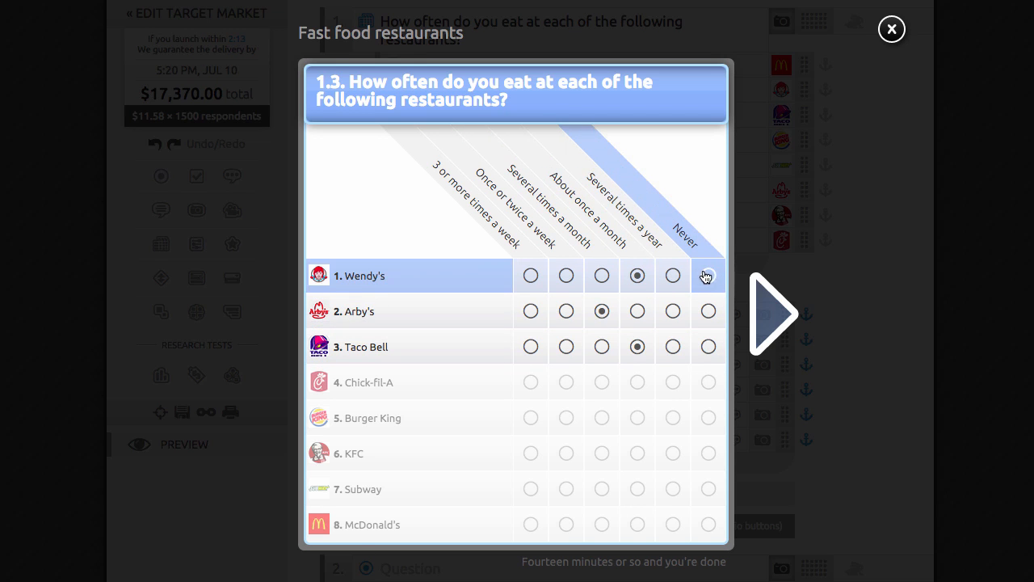
{"action": "left_click", "coordinate": [676, 277]}
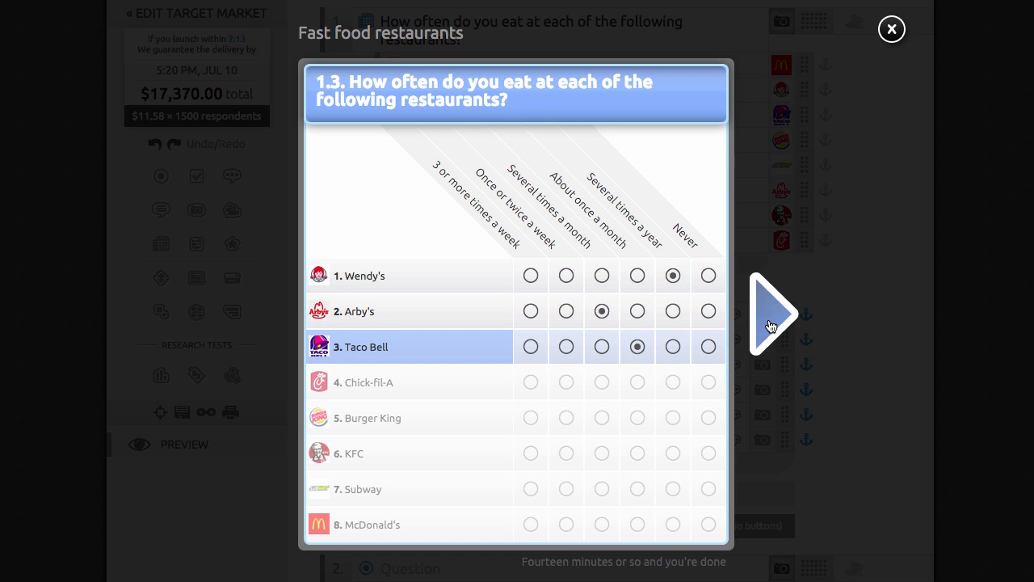
{"action": "left_click", "coordinate": [770, 324]}
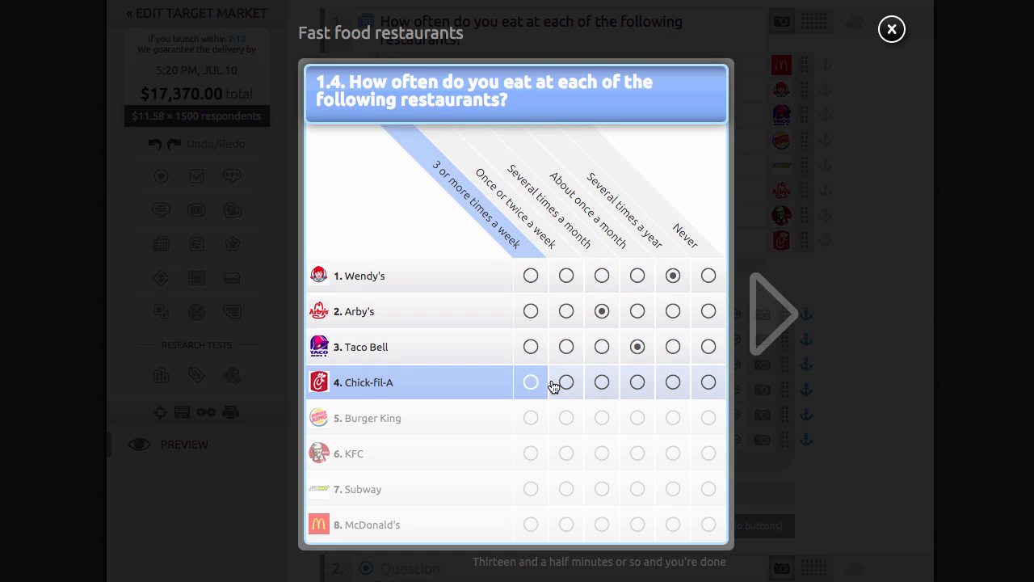
{"action": "left_click", "coordinate": [637, 388]}
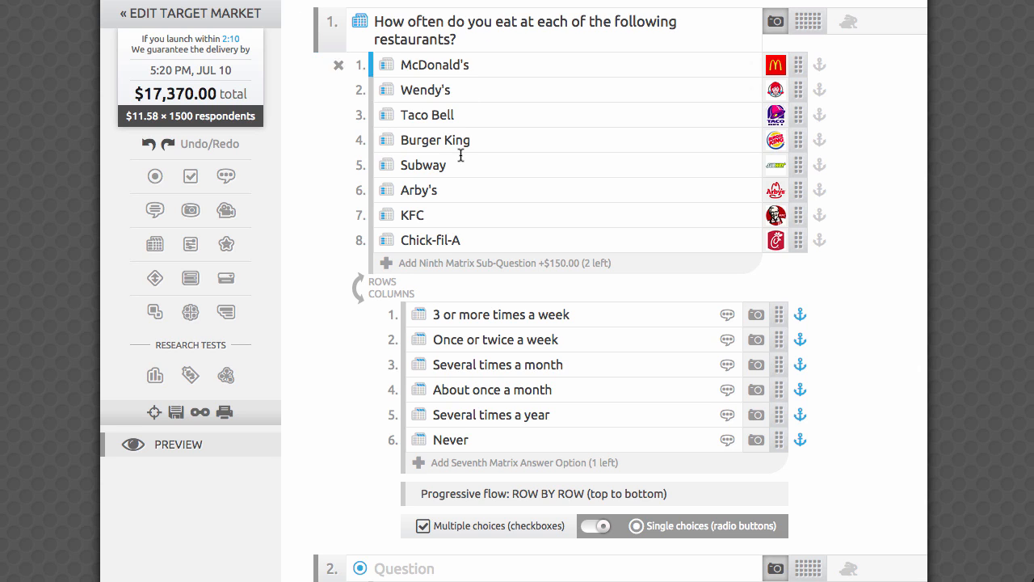
Add a ninth and a tenth sub-question row to the restaurant matrix question
{"action": "left_click", "coordinate": [434, 264]}
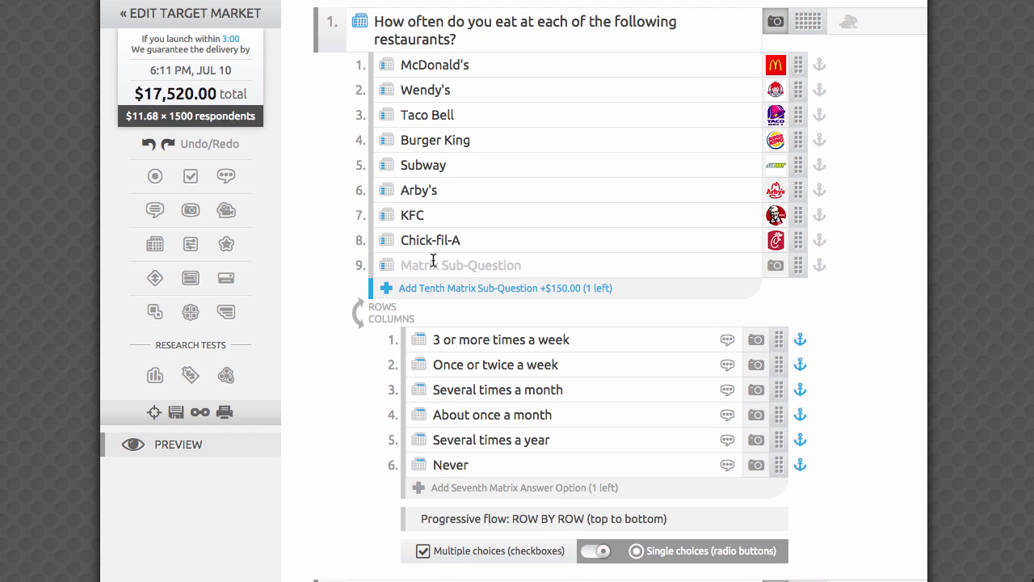
{"action": "left_click", "coordinate": [431, 288]}
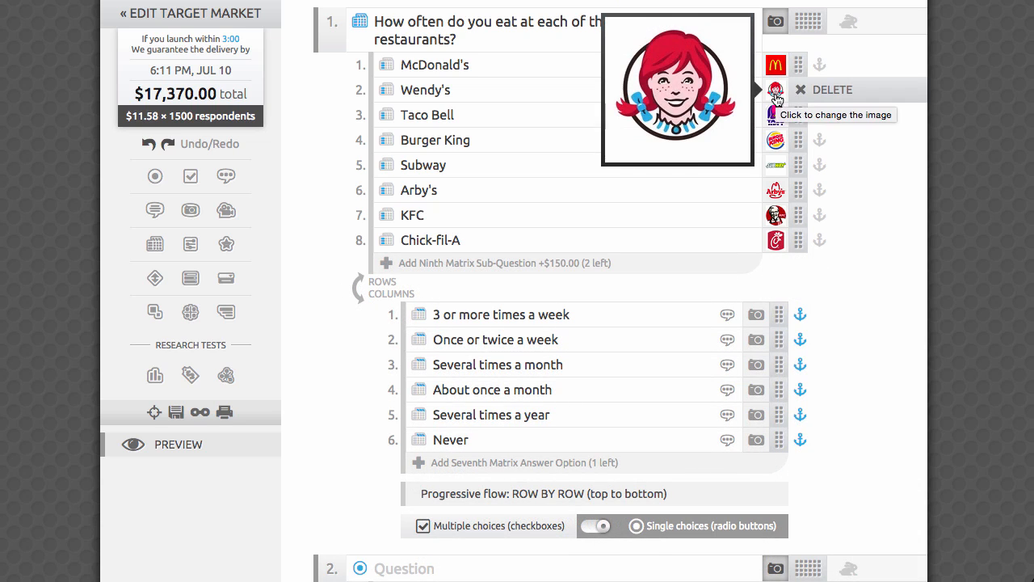
Anchor the McDonald's, Wendy's, Taco Bell, Burger King and Subway rows so they keep their positions in the matrix
{"action": "mouse_move", "coordinate": [776, 115]}
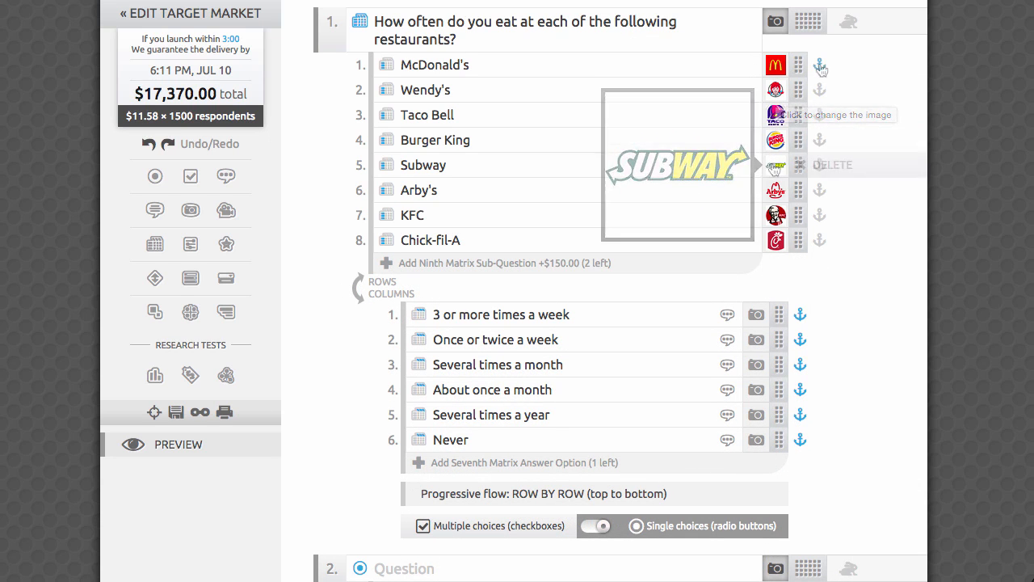
{"action": "left_click", "coordinate": [819, 90]}
{"action": "left_click", "coordinate": [820, 115]}
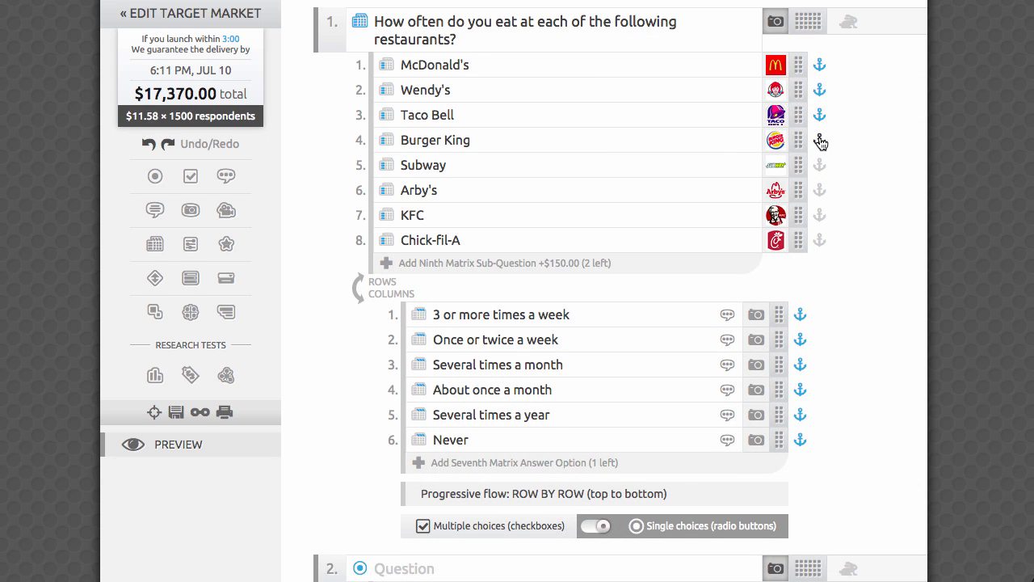
{"action": "left_click", "coordinate": [820, 140]}
{"action": "left_click", "coordinate": [819, 165]}
Add a seventh answer option "Other, please specify" with a write-in comment, and try the N/A option for the multiple-choice matrix
{"action": "left_click", "coordinate": [512, 462]}
{"action": "type", "text": "Other, please specify"}
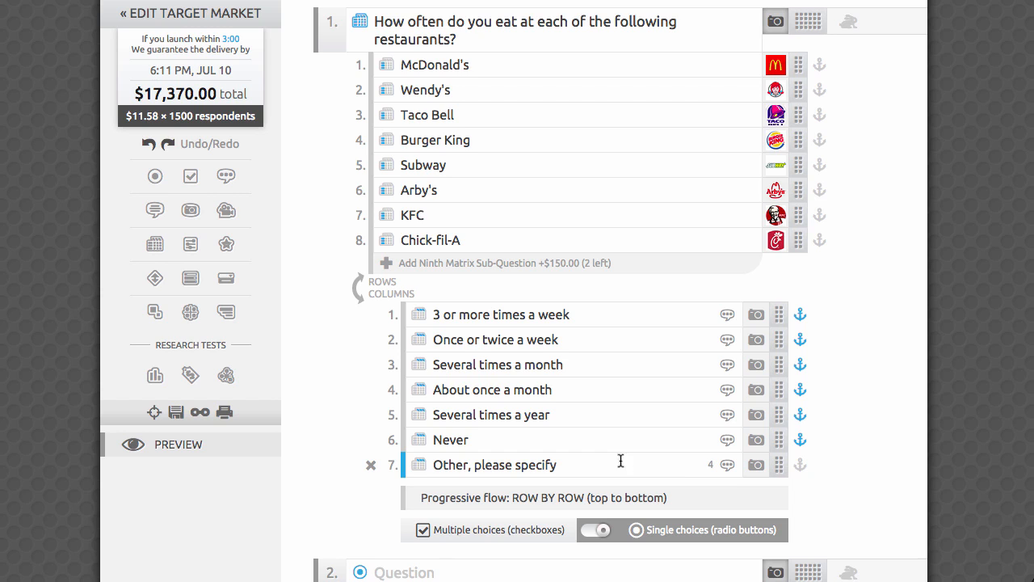
{"action": "left_click", "coordinate": [727, 466]}
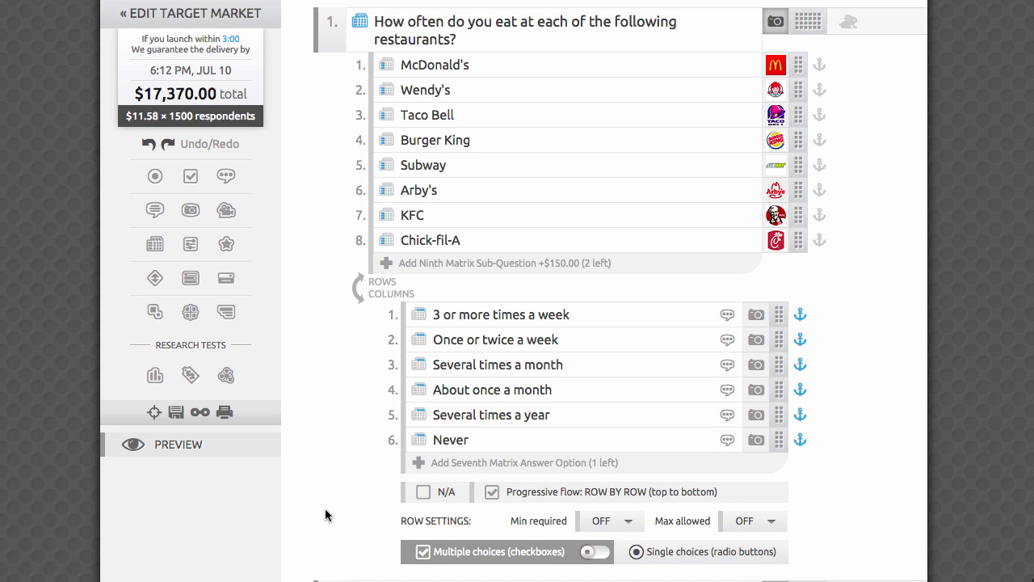
{"action": "left_click", "coordinate": [424, 493]}
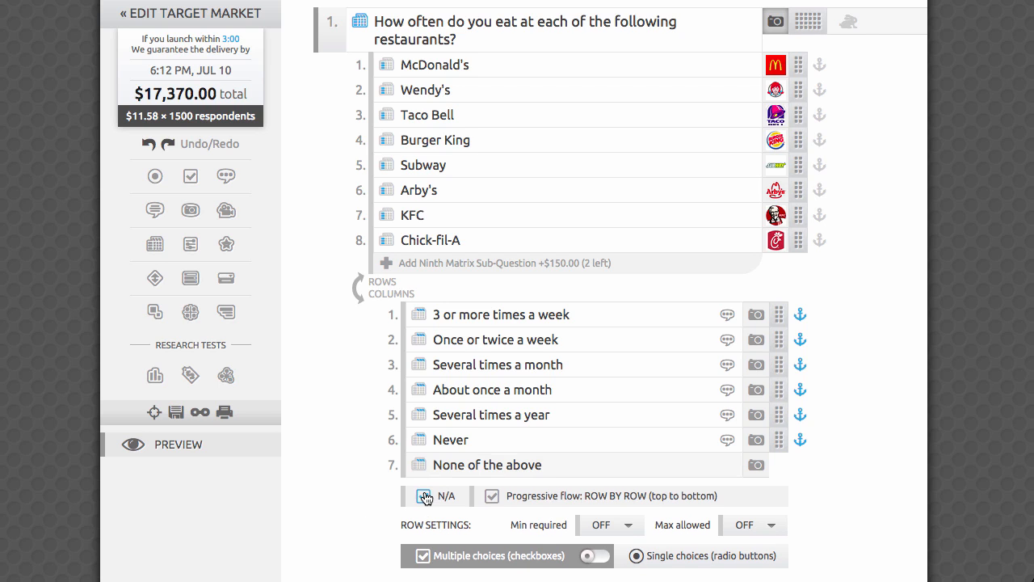
Swap the matrix so the restaurants form the columns, and answer "About once a month" for Chick-fil-A in the preview
{"action": "left_click", "coordinate": [357, 288]}
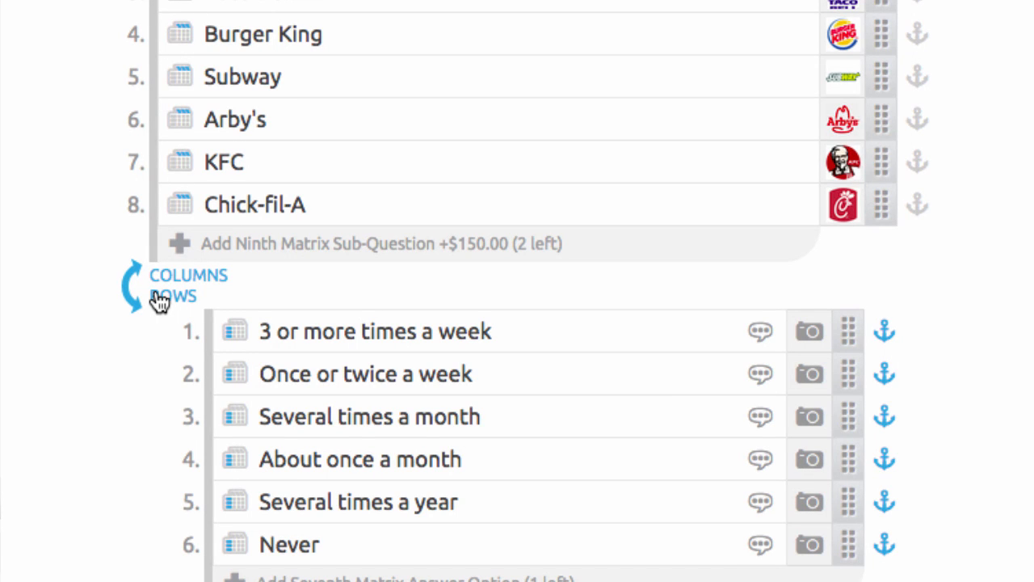
{"action": "left_click", "coordinate": [160, 299]}
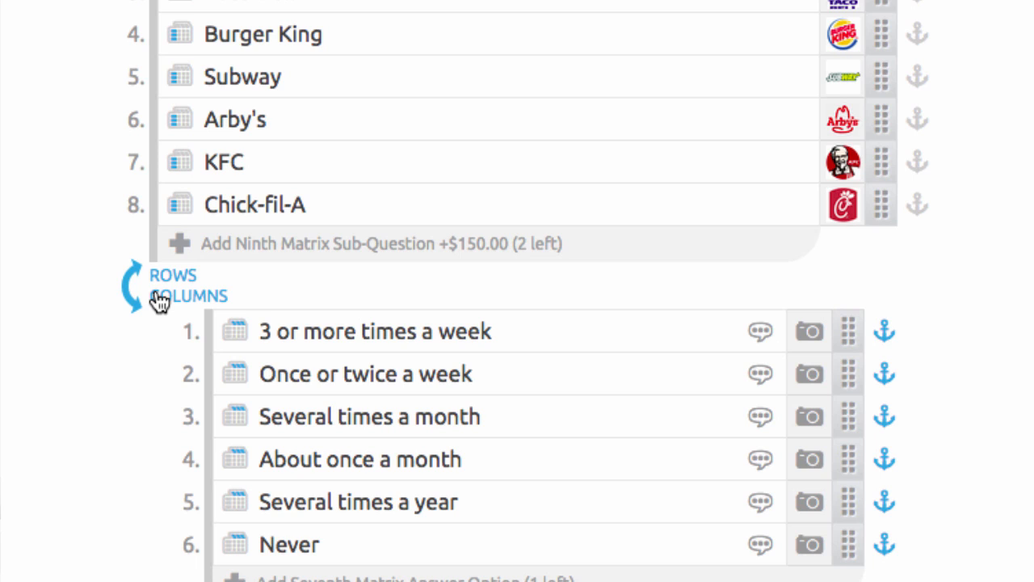
{"action": "left_click", "coordinate": [159, 299]}
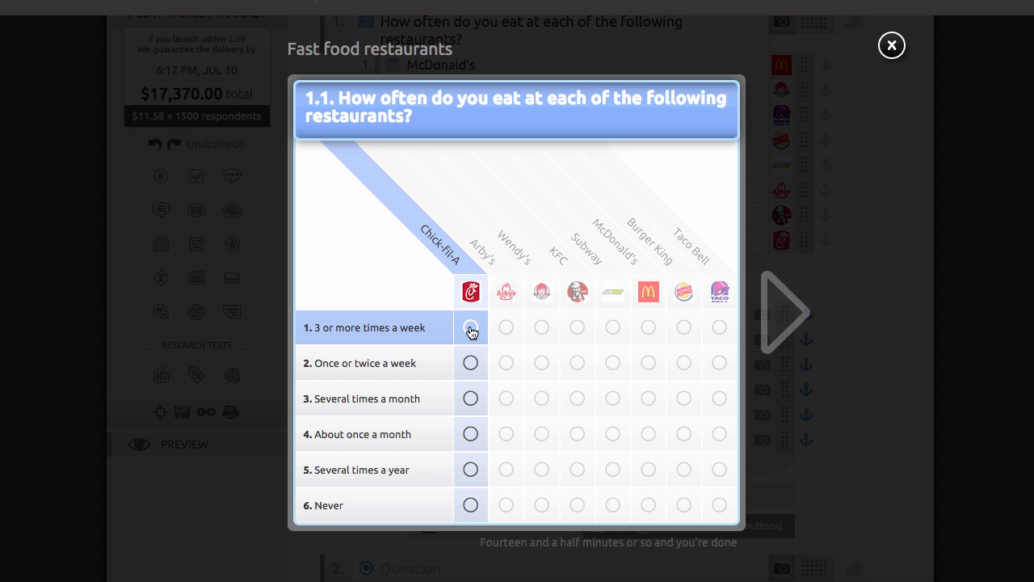
{"action": "left_click", "coordinate": [471, 435]}
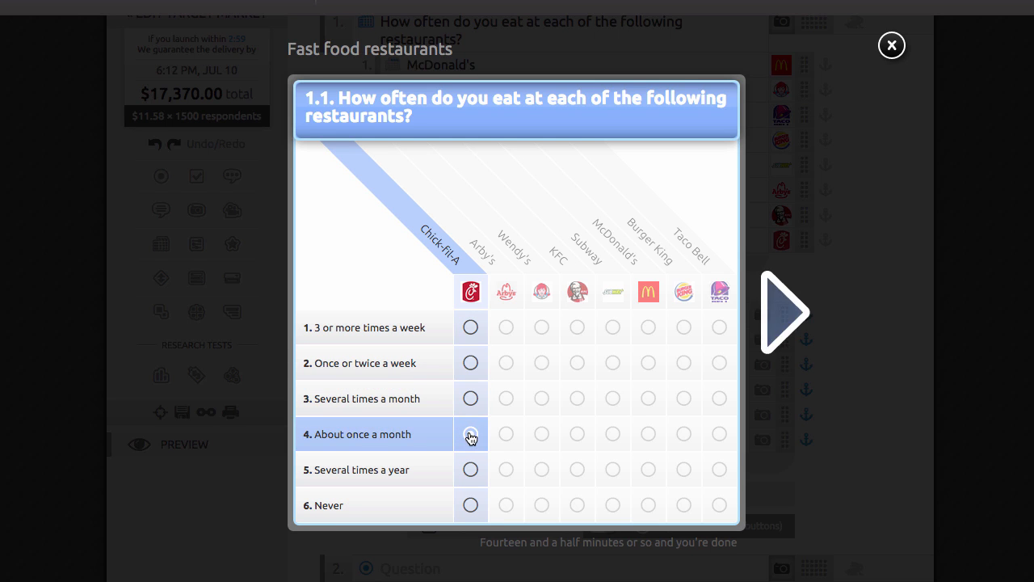
{"action": "left_click", "coordinate": [785, 327]}
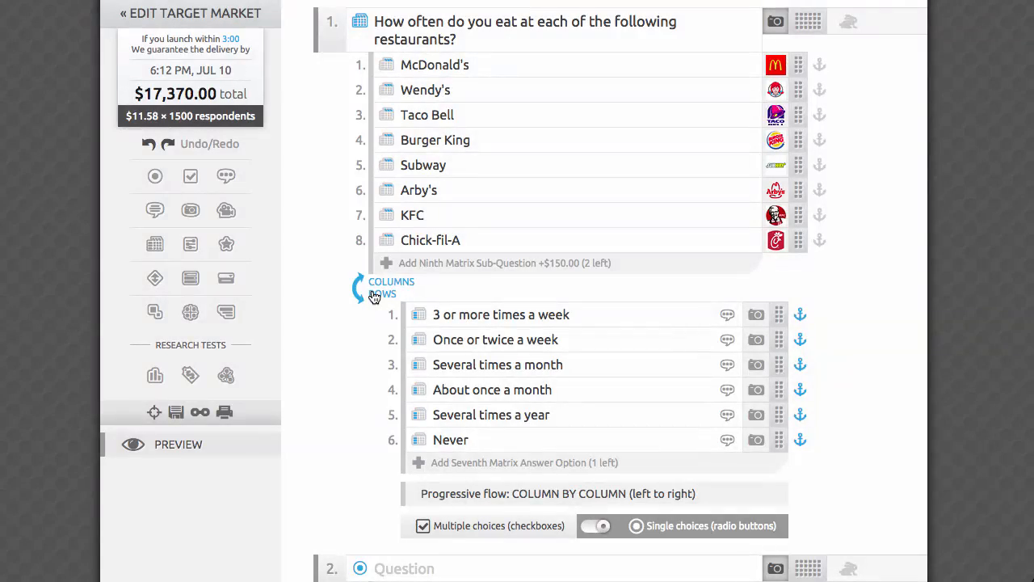
Swap the matrix back so the restaurants form the rows, and answer "About once a month" for Subway in the preview
{"action": "left_click", "coordinate": [374, 297]}
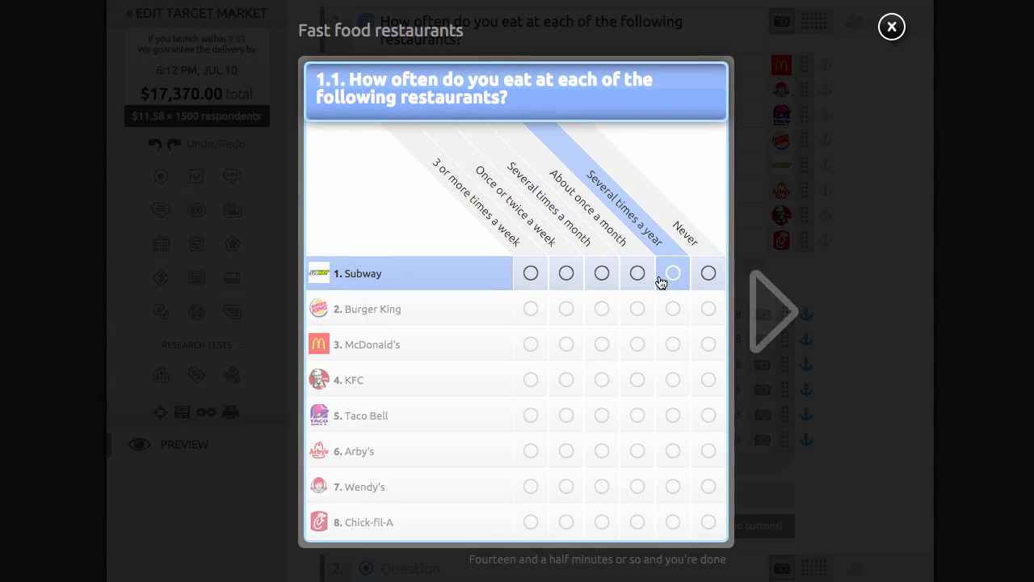
{"action": "left_click", "coordinate": [637, 274]}
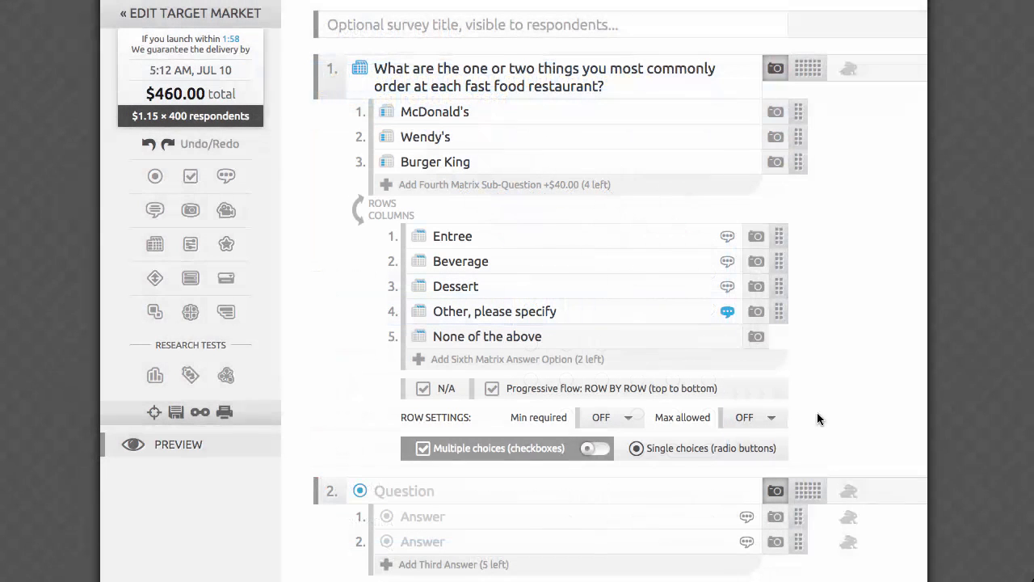
Set the row settings of the fast food order question to a minimum of 1 required and a maximum of 2 allowed choices
{"action": "left_click", "coordinate": [628, 419]}
{"action": "left_click", "coordinate": [614, 459]}
{"action": "left_click", "coordinate": [752, 416]}
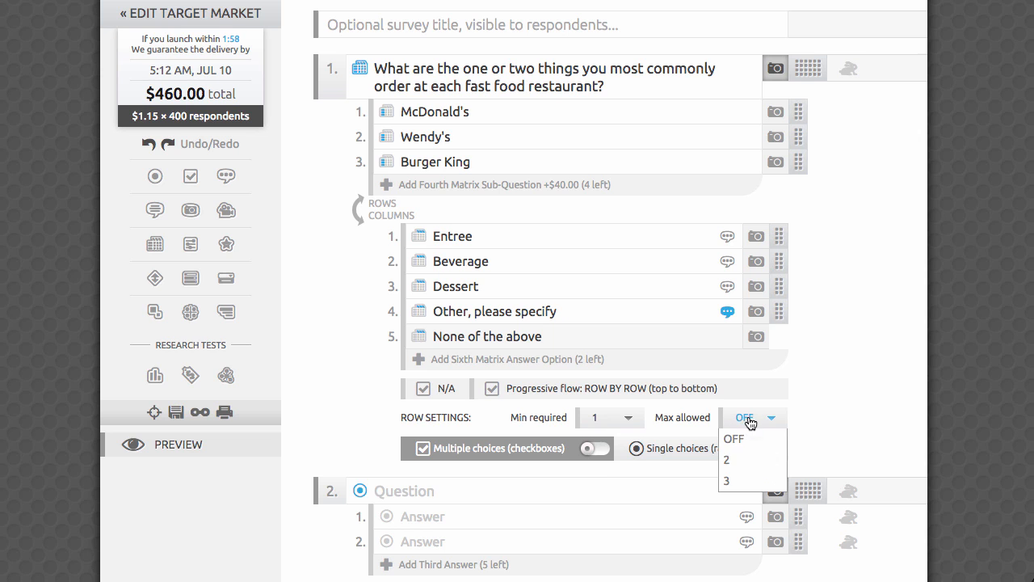
{"action": "left_click", "coordinate": [744, 459]}
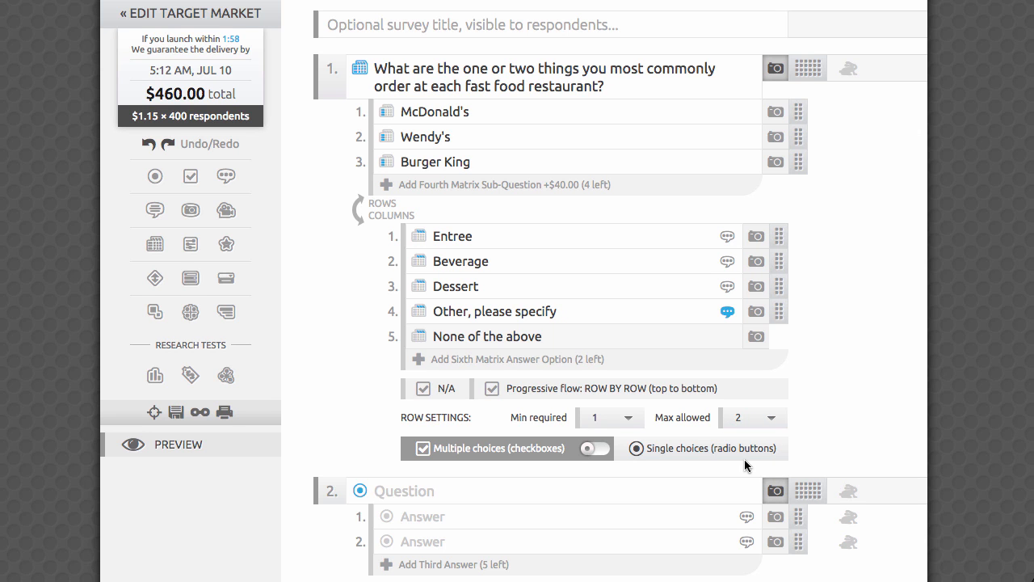
Preview the survey: select Entree for McDonald's, Beverage and Dessert for Wendy's, and try Entree, Beverage and Dessert for Burger King
{"action": "left_click", "coordinate": [187, 443]}
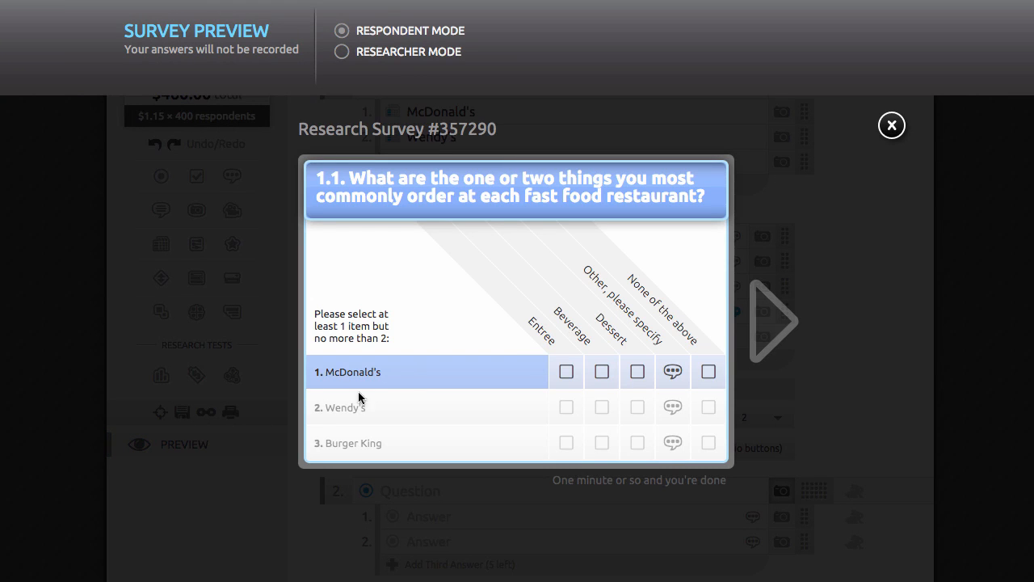
{"action": "left_click", "coordinate": [567, 374]}
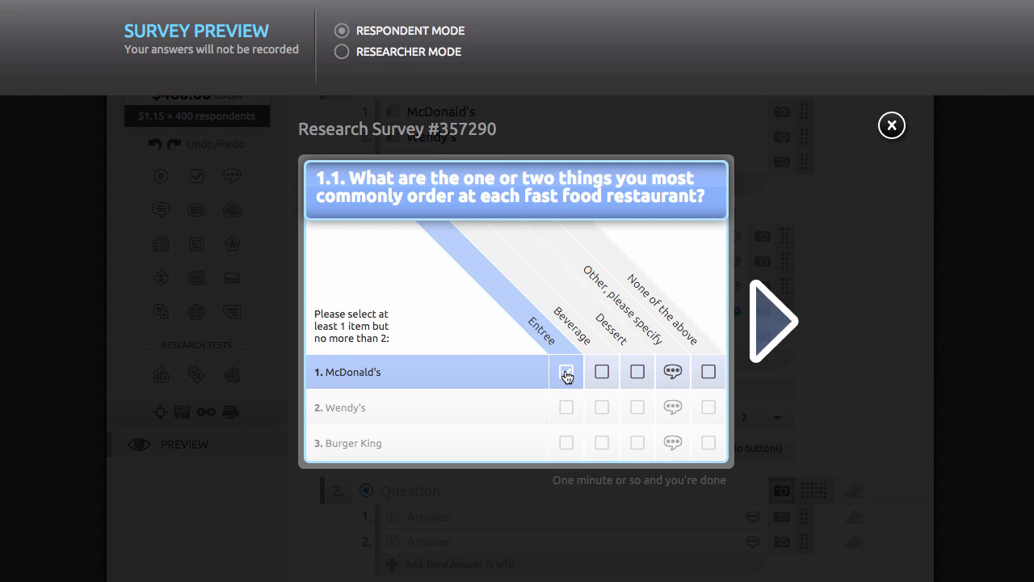
{"action": "left_click", "coordinate": [602, 408]}
{"action": "left_click", "coordinate": [637, 408]}
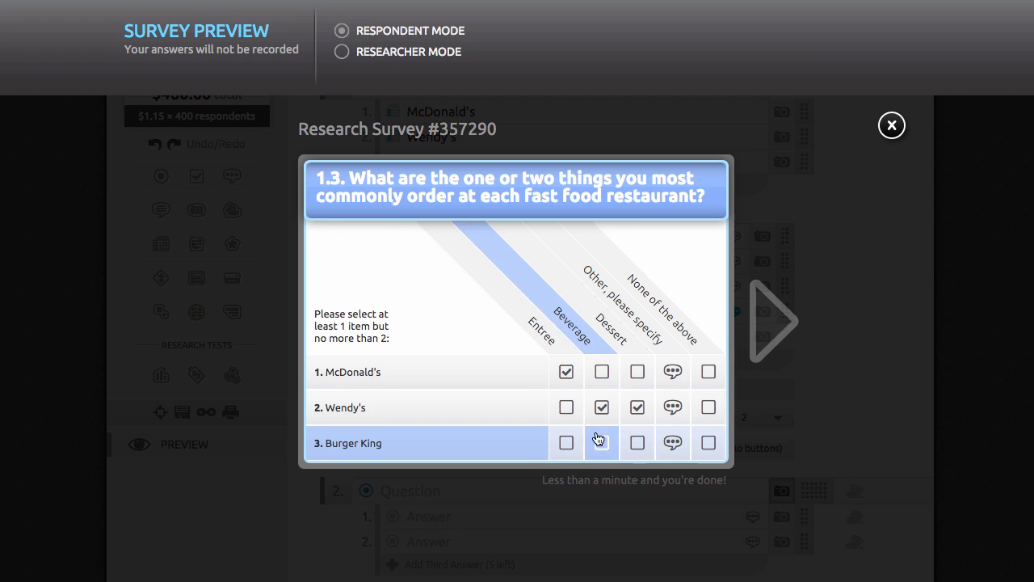
{"action": "left_click", "coordinate": [567, 443]}
{"action": "left_click", "coordinate": [602, 443]}
{"action": "left_click", "coordinate": [638, 443]}
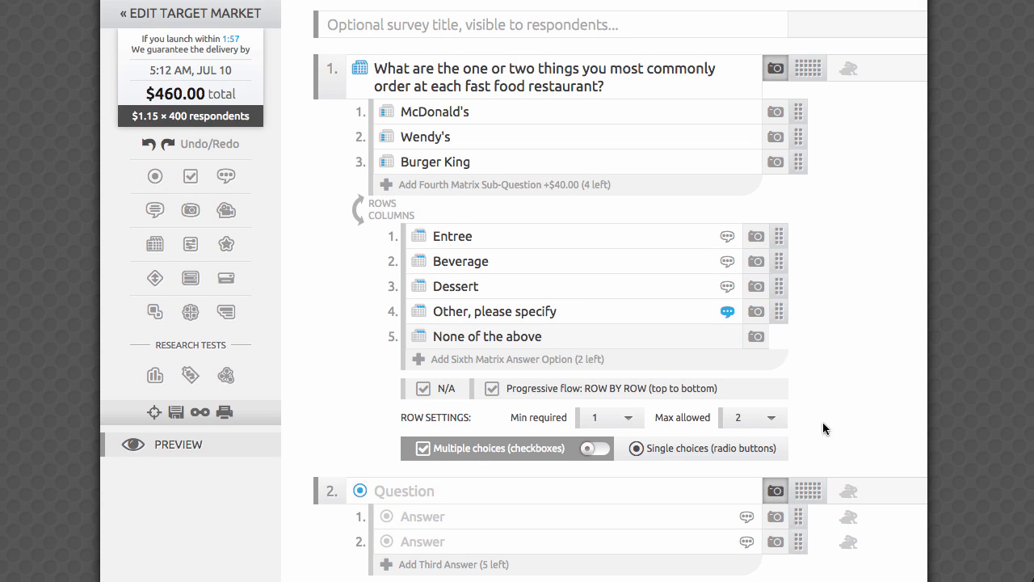
Switch the question to single choices and reword it as "What is the top item you most commonly order at each fast food restaurant?"
{"action": "left_click", "coordinate": [727, 455]}
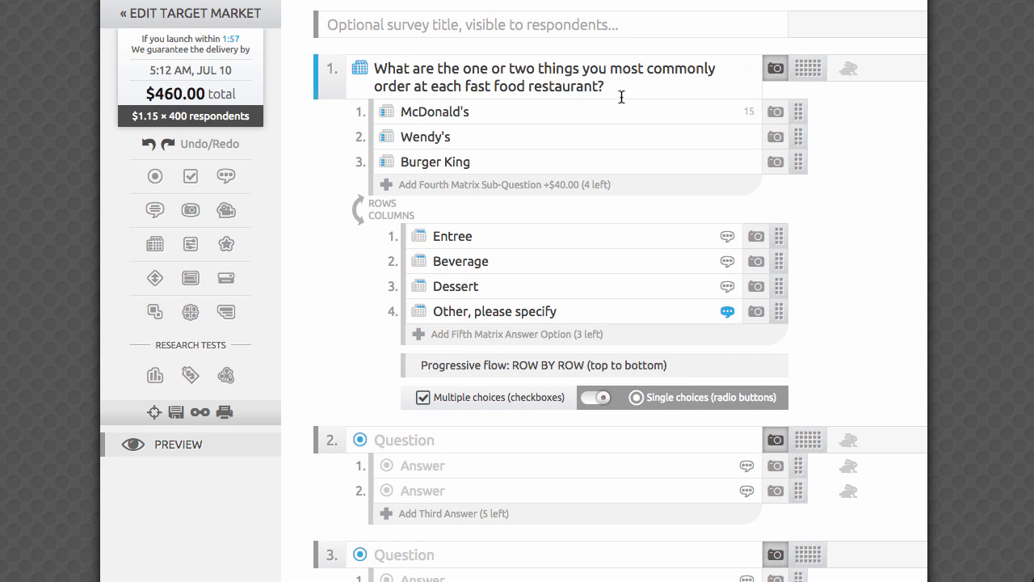
{"action": "left_click_drag", "start_coordinate": [418, 70], "coordinate": [580, 74]}
{"action": "type", "text": "is the top ite"}
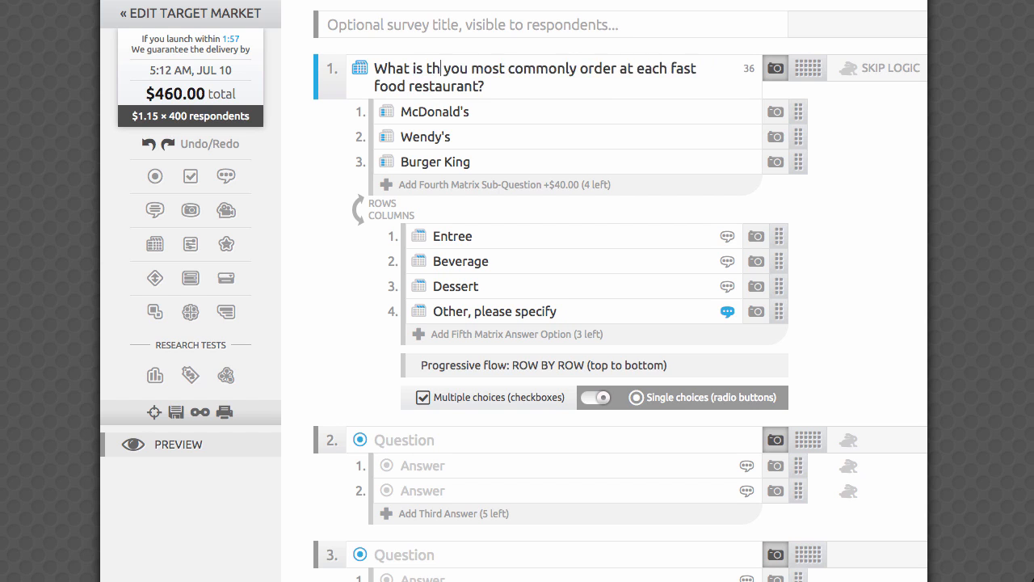
{"action": "type", "text": "m"}
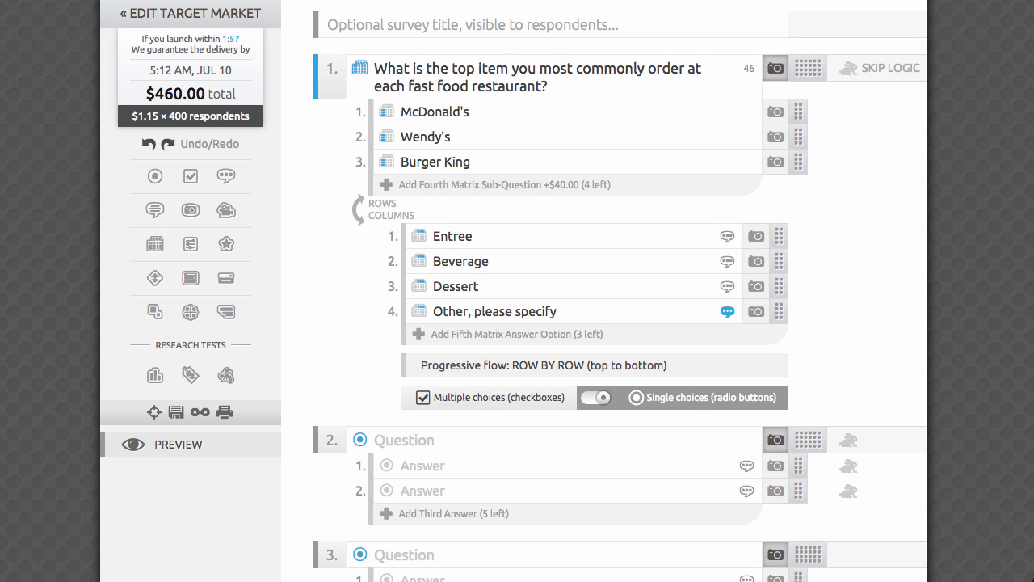
Switch the reworded question's answer format to multiple choices with checkboxes
{"action": "left_click", "coordinate": [548, 398]}
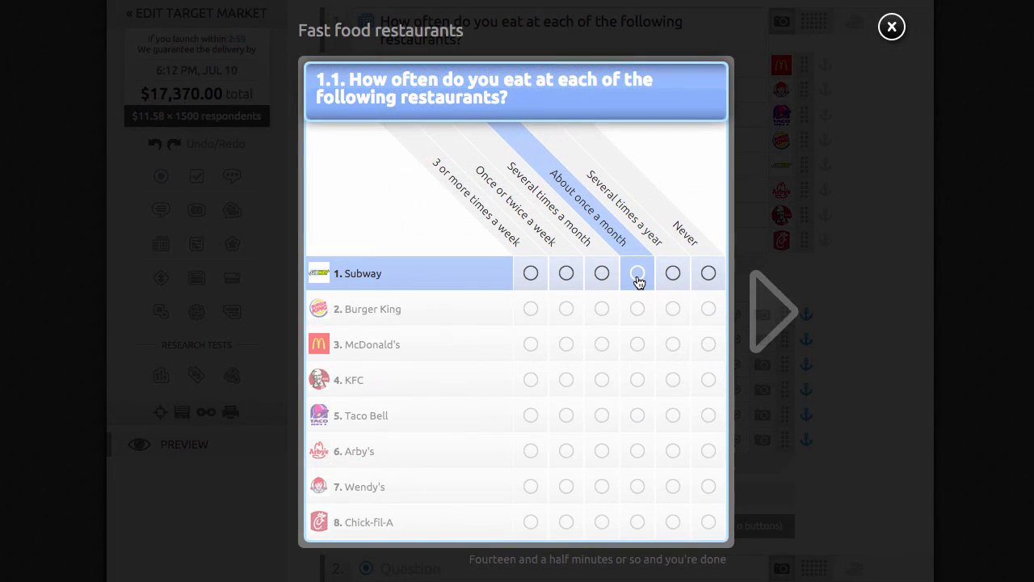
Try "About once a month" for Subway in the row-by-row preview and for Chick-fil-A in the column-by-column preview, advancing after each answer
{"action": "left_click", "coordinate": [638, 275]}
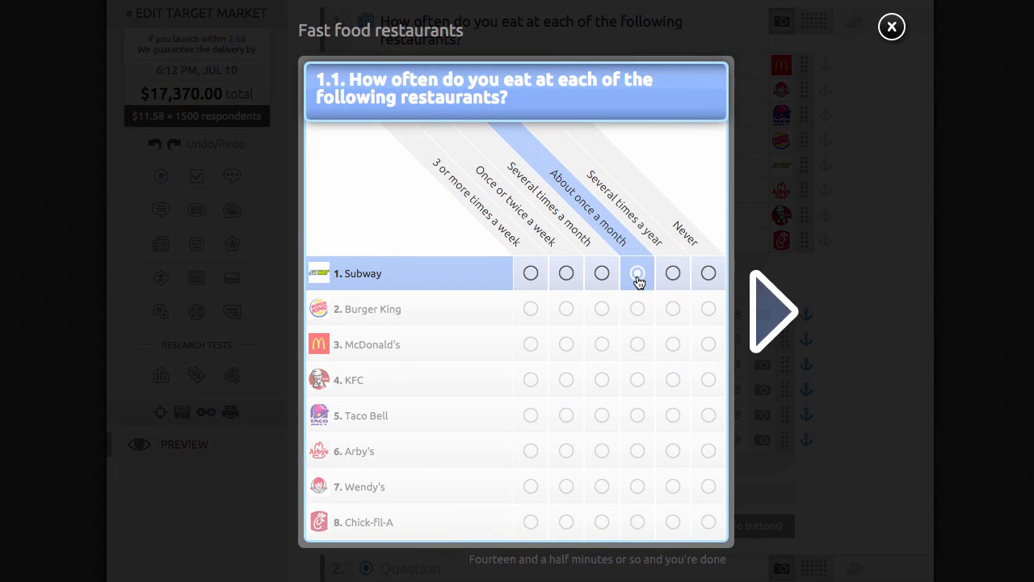
{"action": "left_click", "coordinate": [773, 316]}
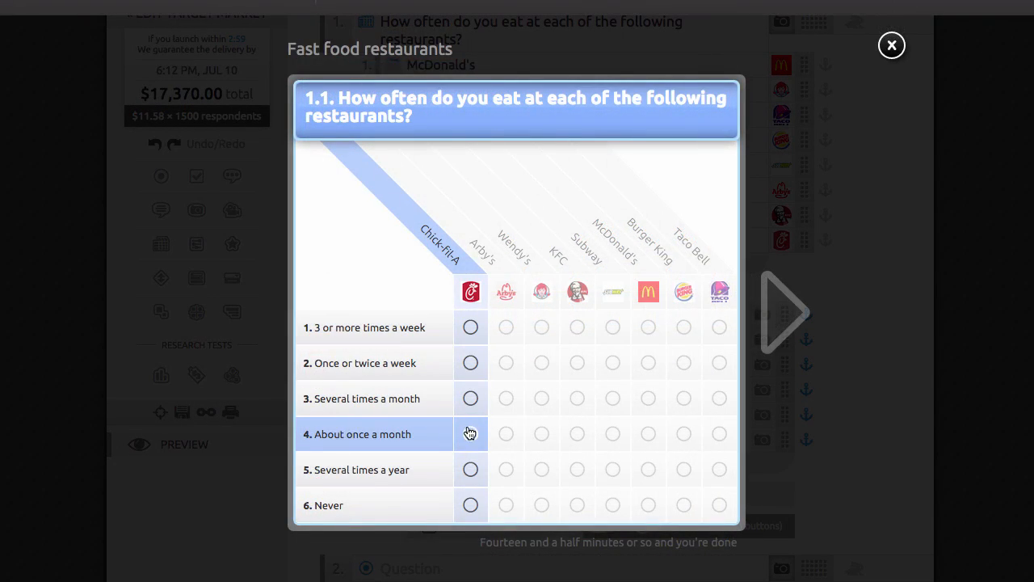
{"action": "left_click", "coordinate": [471, 434]}
{"action": "left_click", "coordinate": [784, 326]}
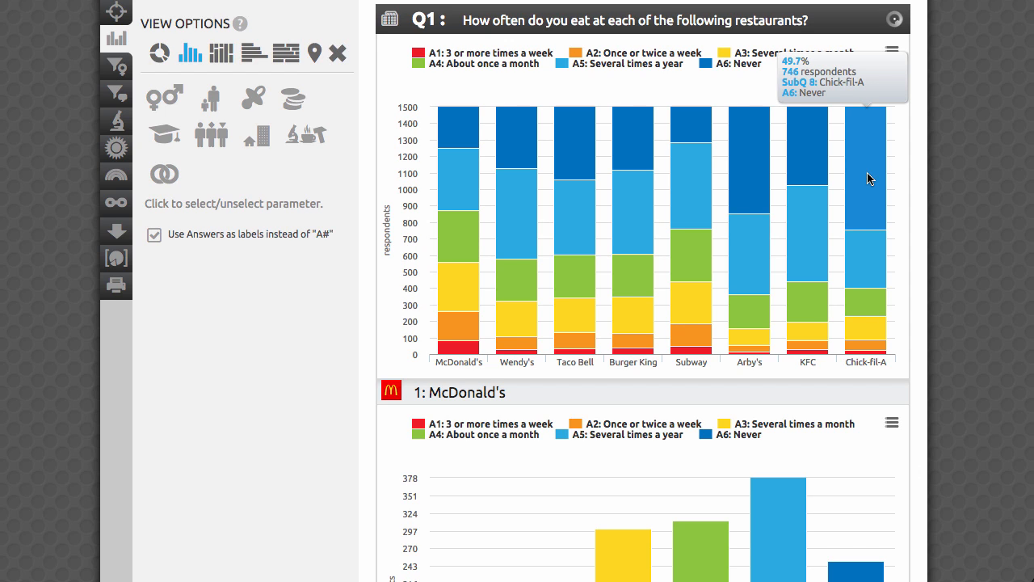
Review the restaurant frequency results and change their charts to pie and on to horizontal bars
{"action": "scroll", "coordinate": [644, 291], "scroll_direction": "down", "scroll_amount": 1}
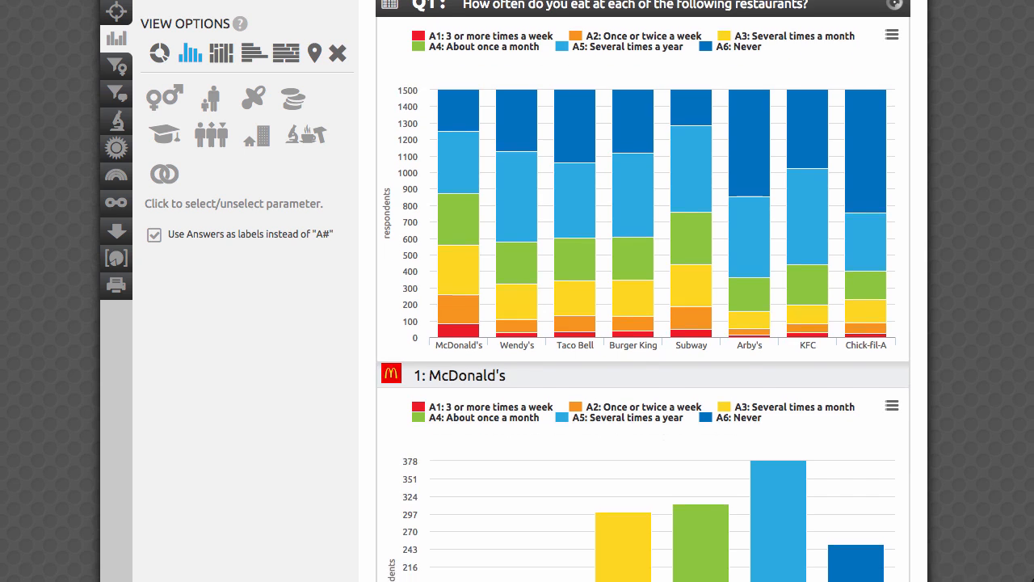
{"action": "scroll", "coordinate": [643, 290], "scroll_direction": "down", "scroll_amount": 5}
{"action": "scroll", "coordinate": [643, 291], "scroll_direction": "down", "scroll_amount": 4}
{"action": "left_click", "coordinate": [159, 52]}
{"action": "left_click", "coordinate": [254, 52]}
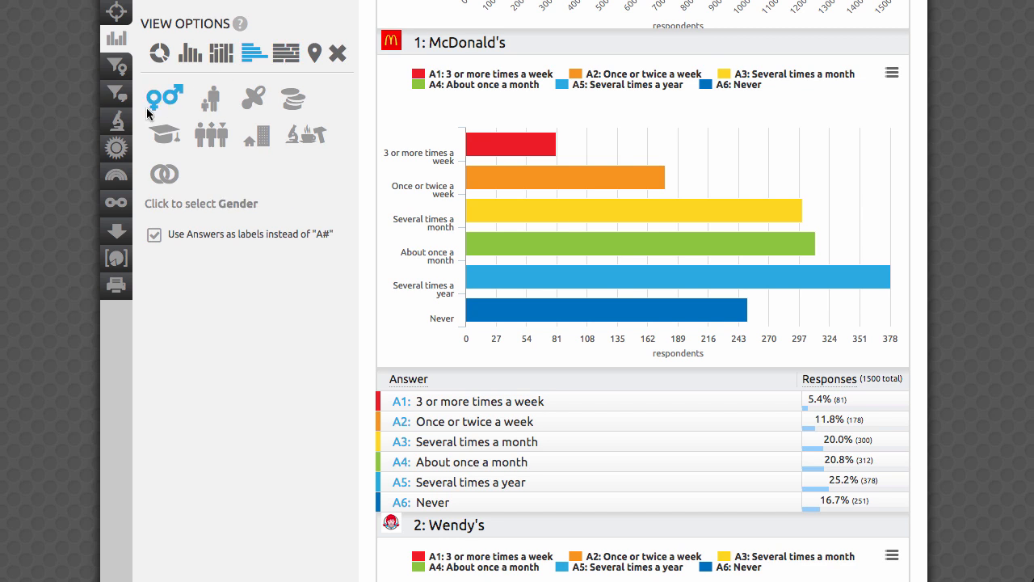
Set up a Crosstab Report statistical analysis with Q1, how often respondents eat at each restaurant, as its banner
{"action": "left_click", "coordinate": [118, 122]}
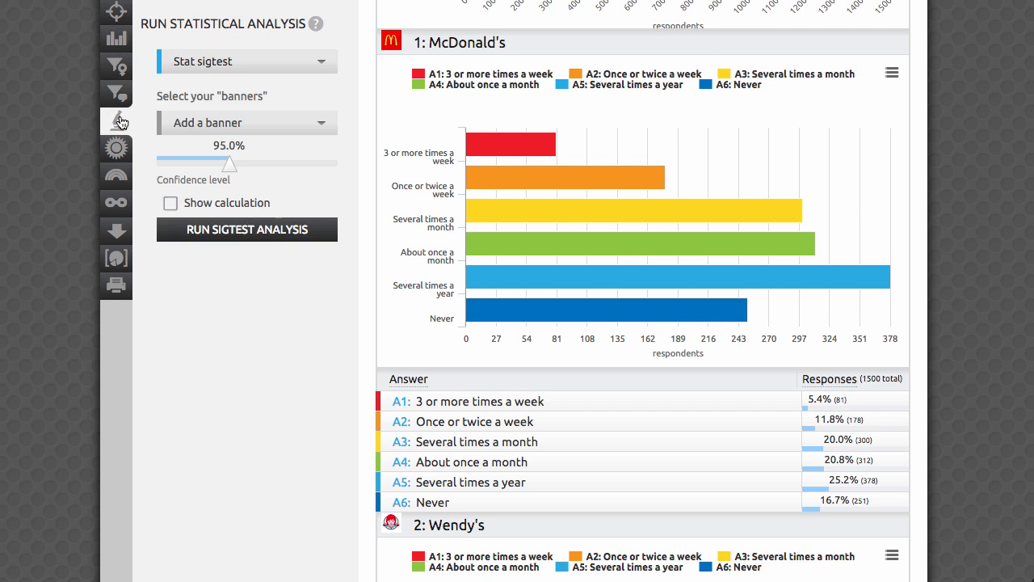
{"action": "left_click", "coordinate": [215, 66]}
{"action": "left_click", "coordinate": [212, 115]}
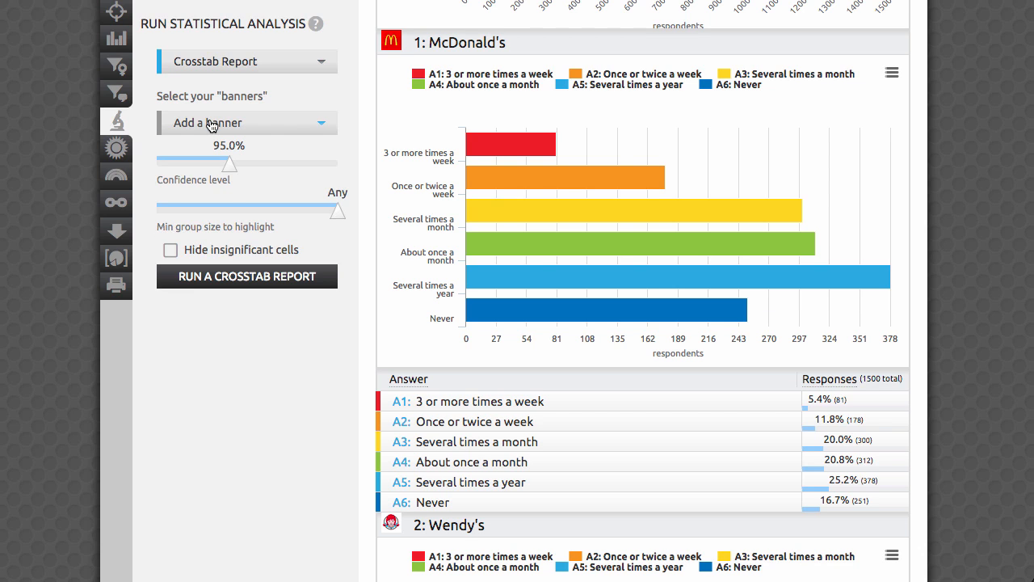
{"action": "left_click", "coordinate": [209, 123]}
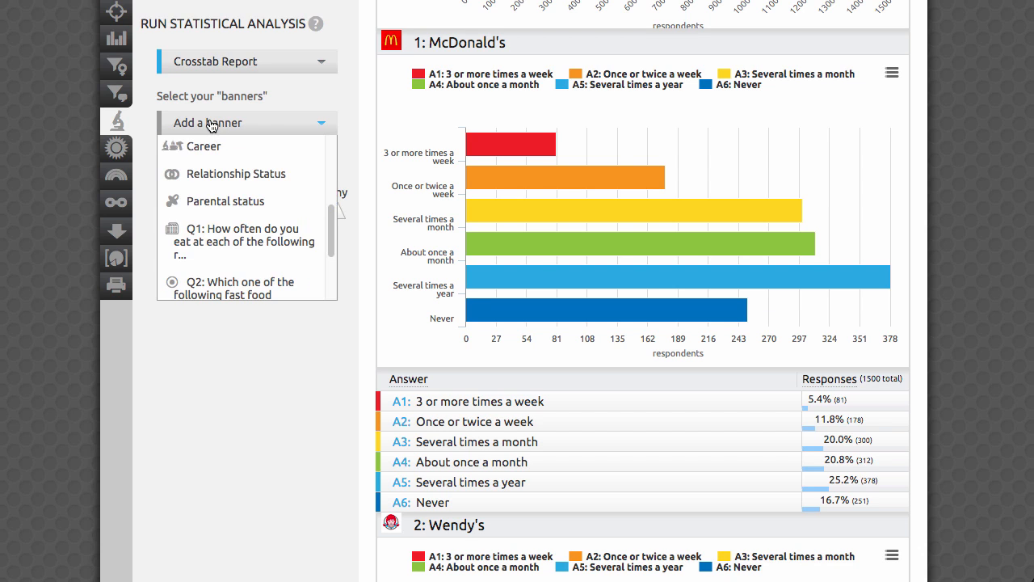
{"action": "left_click", "coordinate": [212, 245]}
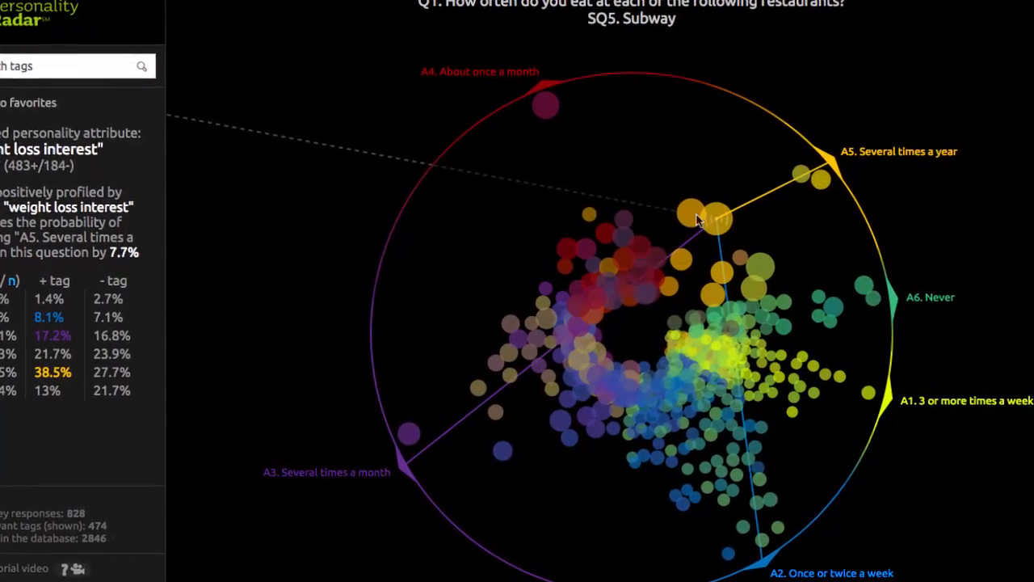
Inspect the "weight loss interest" attribute on Subway's Personality Radar and browse the tag list ranked for answer A1, 3 or more times a week
{"action": "left_click", "coordinate": [693, 216]}
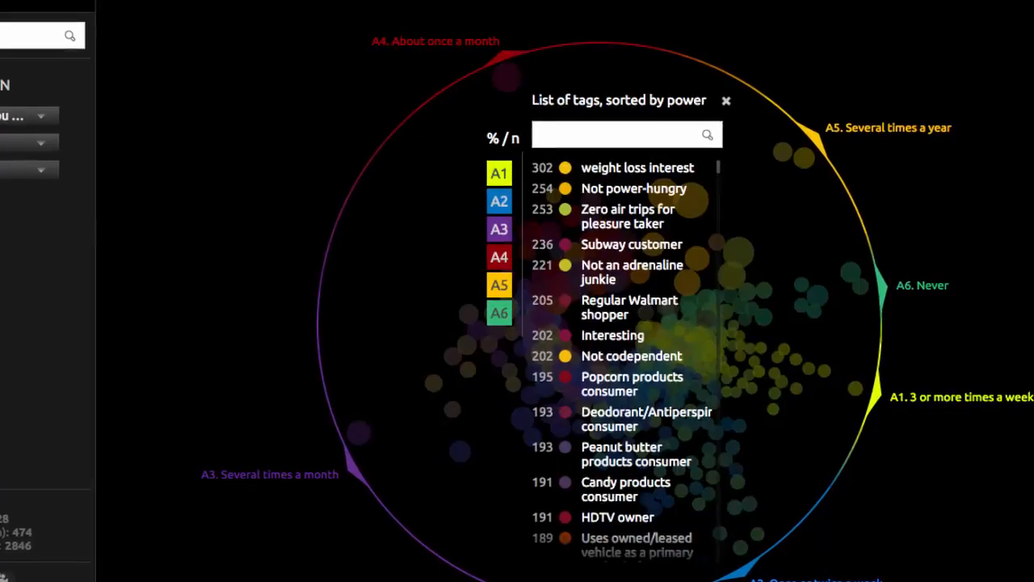
{"action": "left_click", "coordinate": [506, 155]}
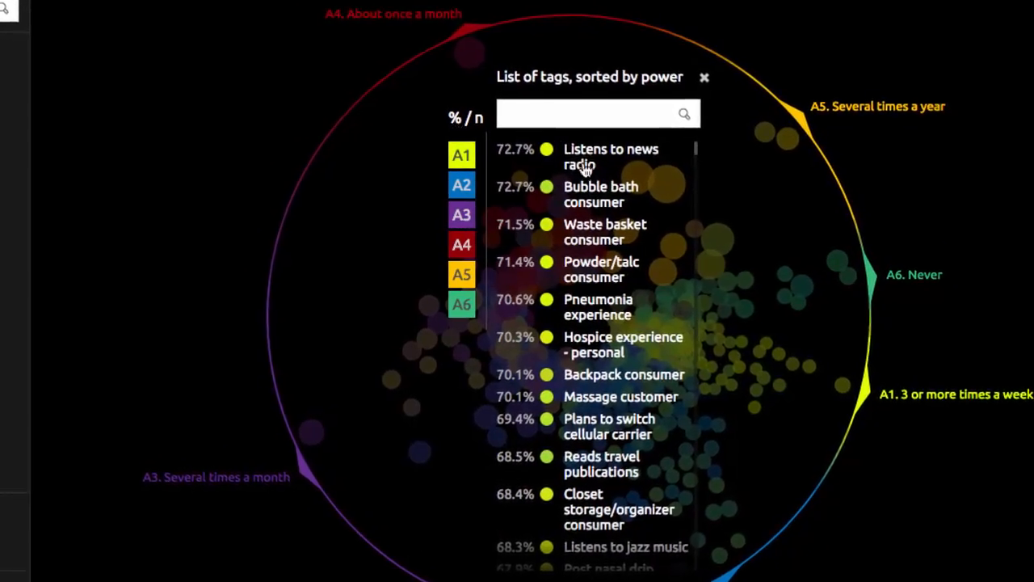
{"action": "scroll", "coordinate": [588, 315], "scroll_direction": "down", "scroll_amount": 8}
{"action": "scroll", "coordinate": [578, 359], "scroll_direction": "down", "scroll_amount": 6}
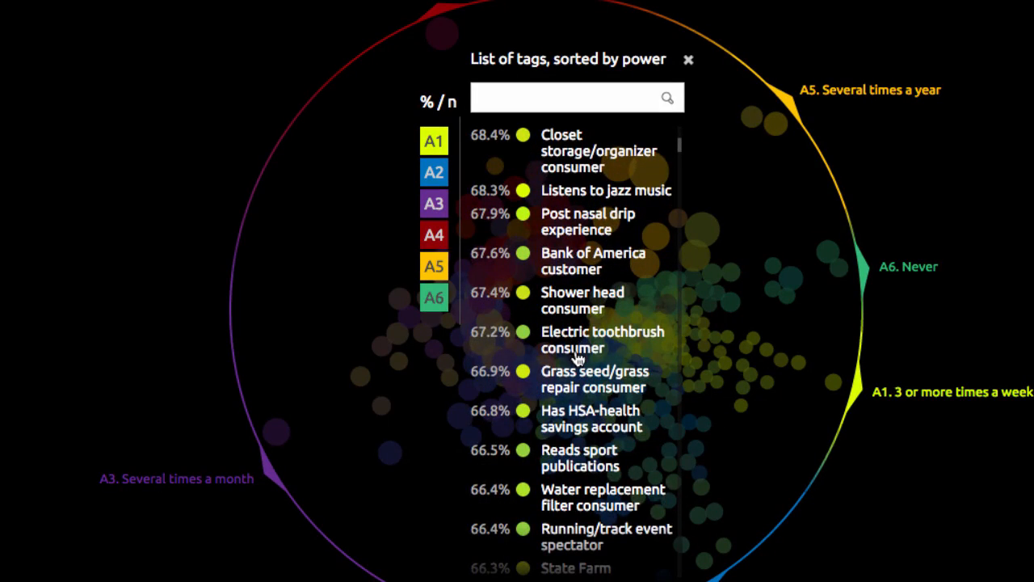